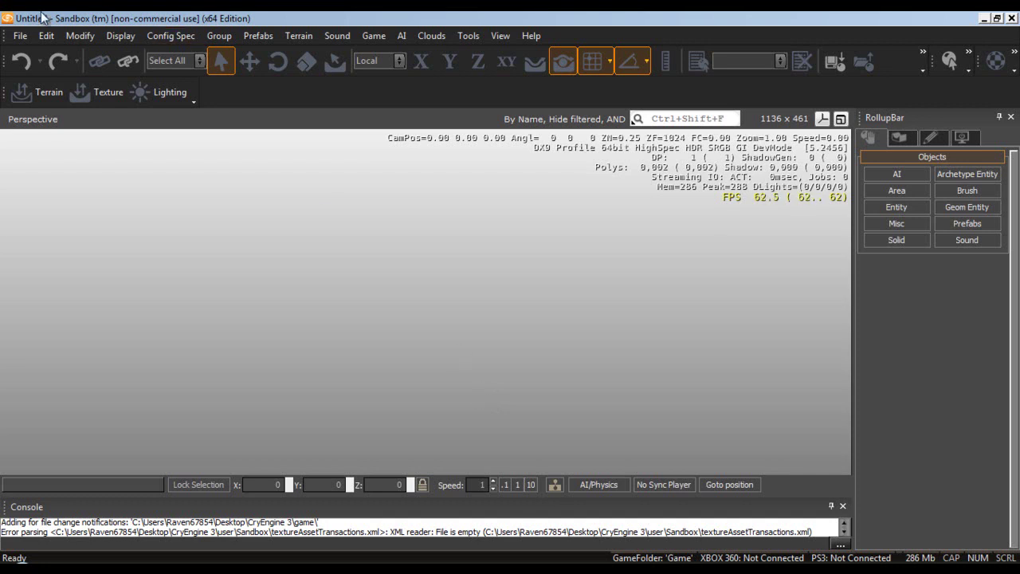
# Start a new level named TutorialSeries and review the resolution and meters-per-unit choices
pyautogui.click(24, 36)
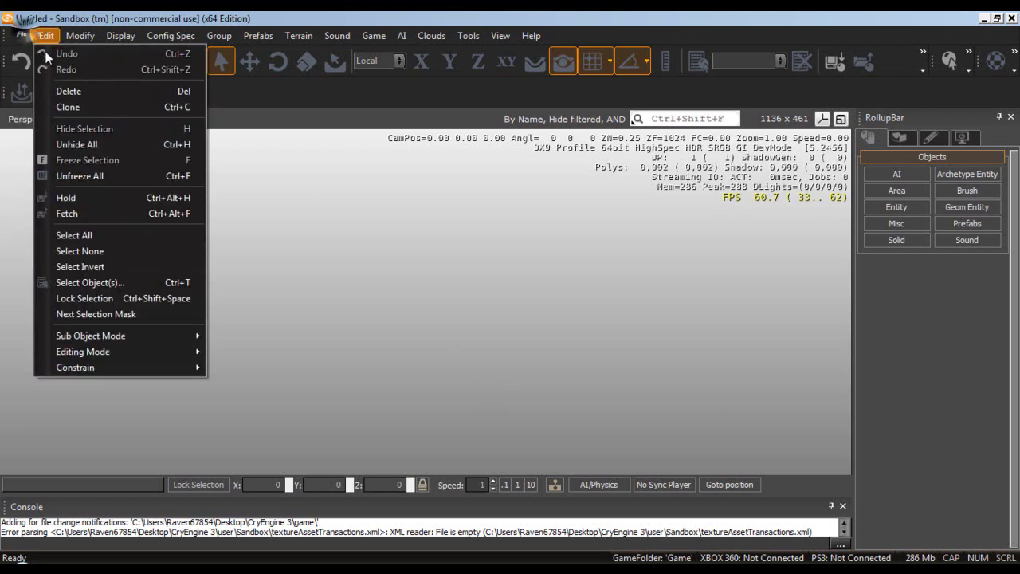
pyautogui.click(26, 54)
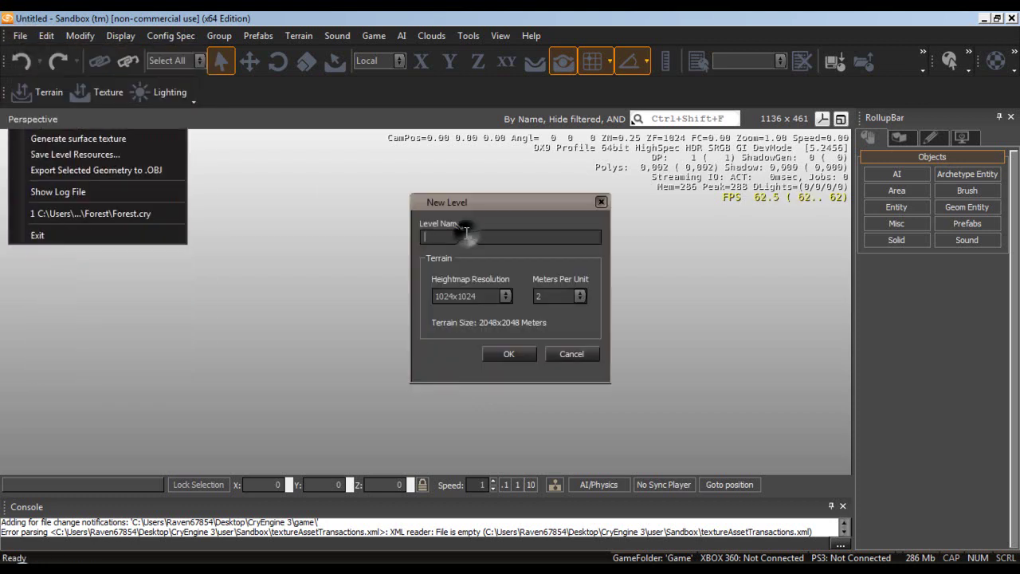
pyautogui.write('TutorialSeries')
pyautogui.click(509, 291)
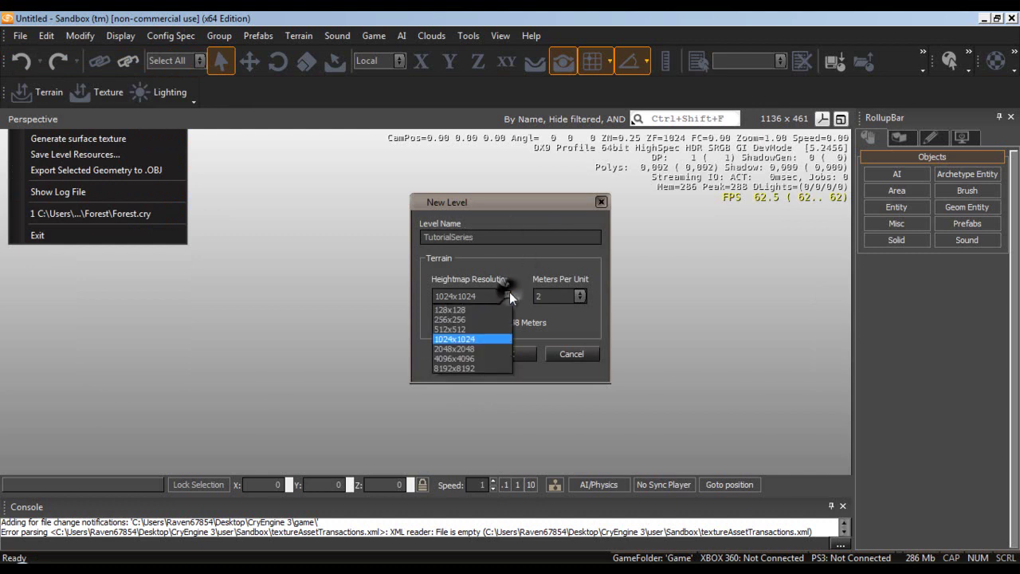
pyautogui.click(497, 337)
pyautogui.click(580, 297)
pyautogui.click(556, 319)
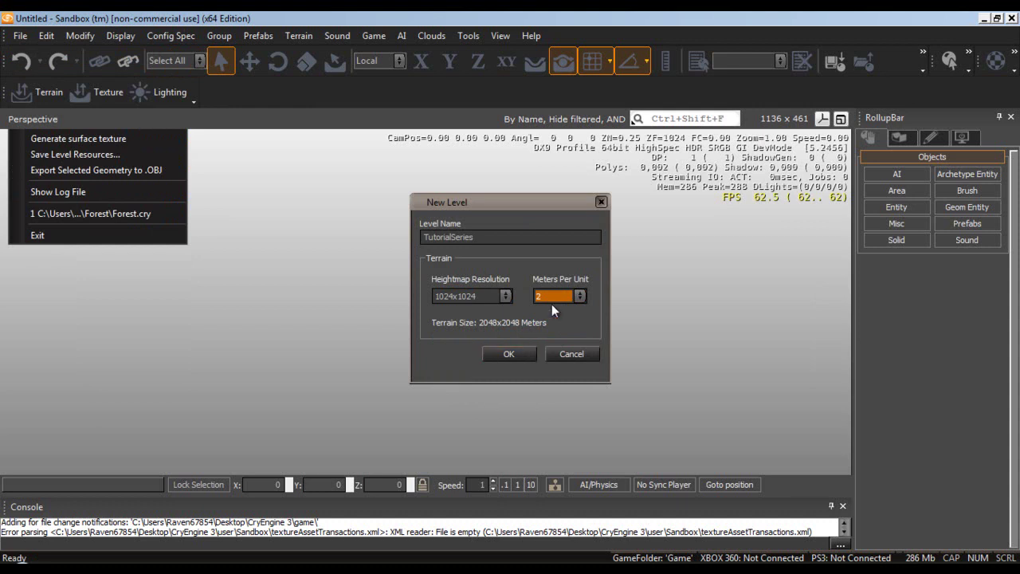
pyautogui.click(579, 295)
pyautogui.click(554, 356)
# Try an 8192x8192 heightmap resolution with 32 meters per unit
pyautogui.click(508, 301)
pyautogui.click(481, 362)
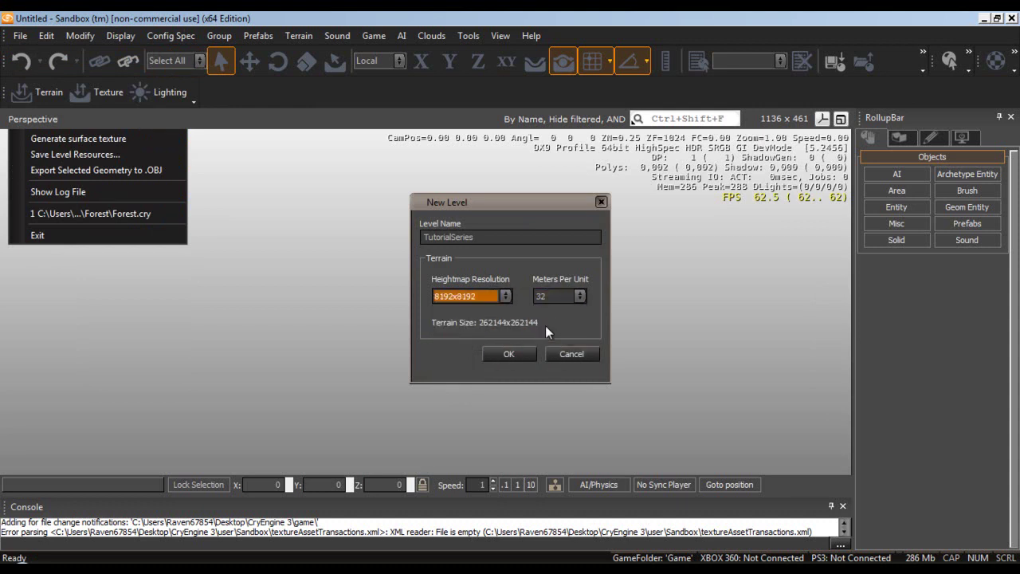
pyautogui.scroll(3, 517, 312)
pyautogui.click(546, 297)
pyautogui.click(549, 311)
pyautogui.scroll(-5, 549, 314)
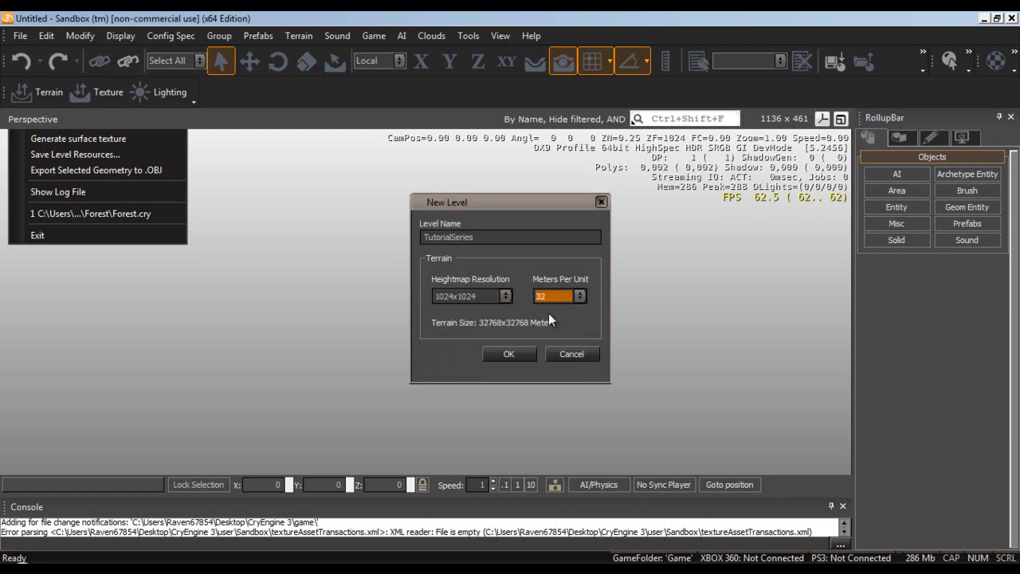
pyautogui.click(498, 297)
pyautogui.click(467, 365)
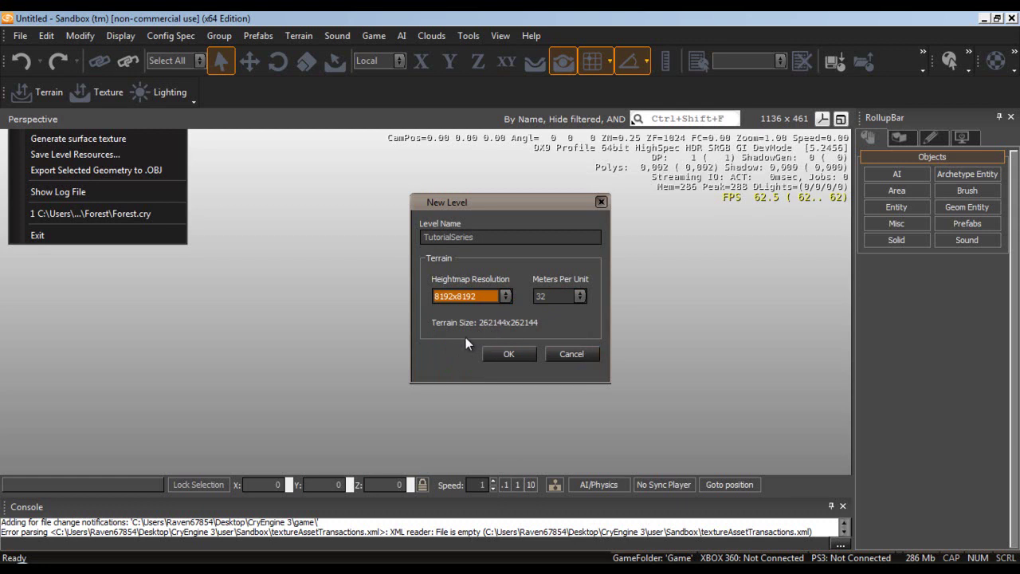
# Set the heightmap back to 1024x1024 at 2 meters per unit and create the level
pyautogui.click(493, 293)
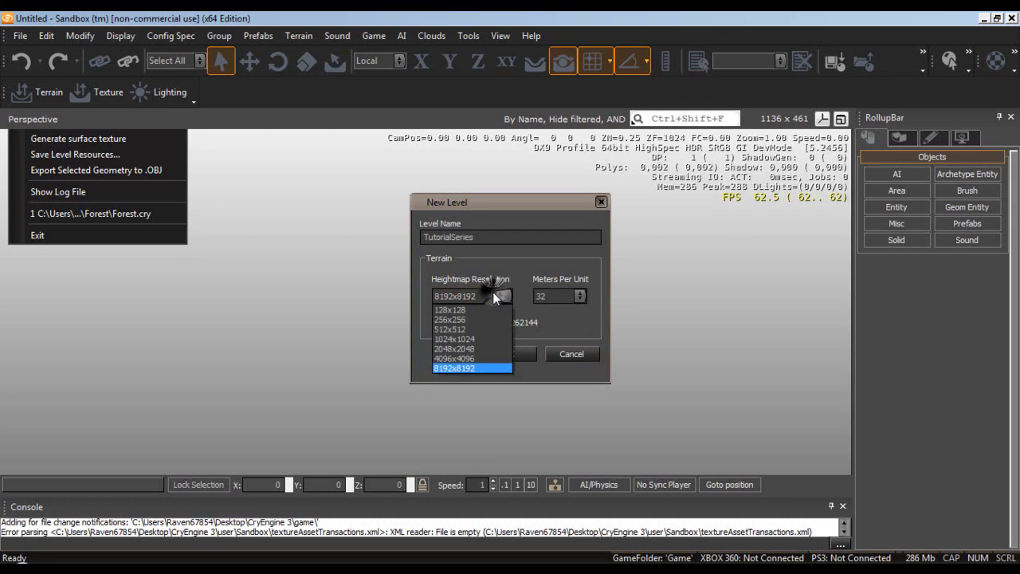
pyautogui.click(478, 338)
pyautogui.click(580, 296)
pyautogui.click(566, 320)
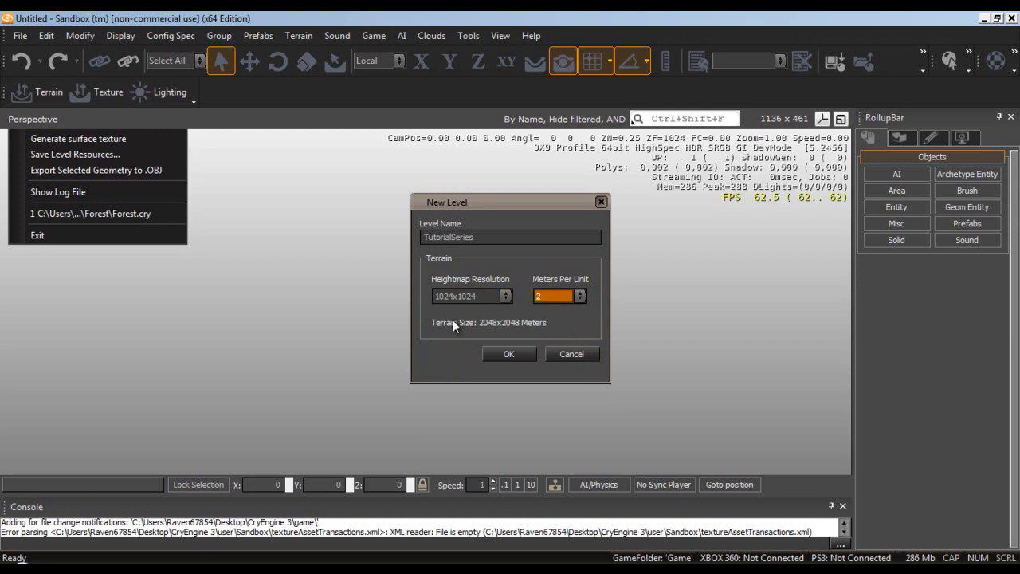
pyautogui.click(510, 354)
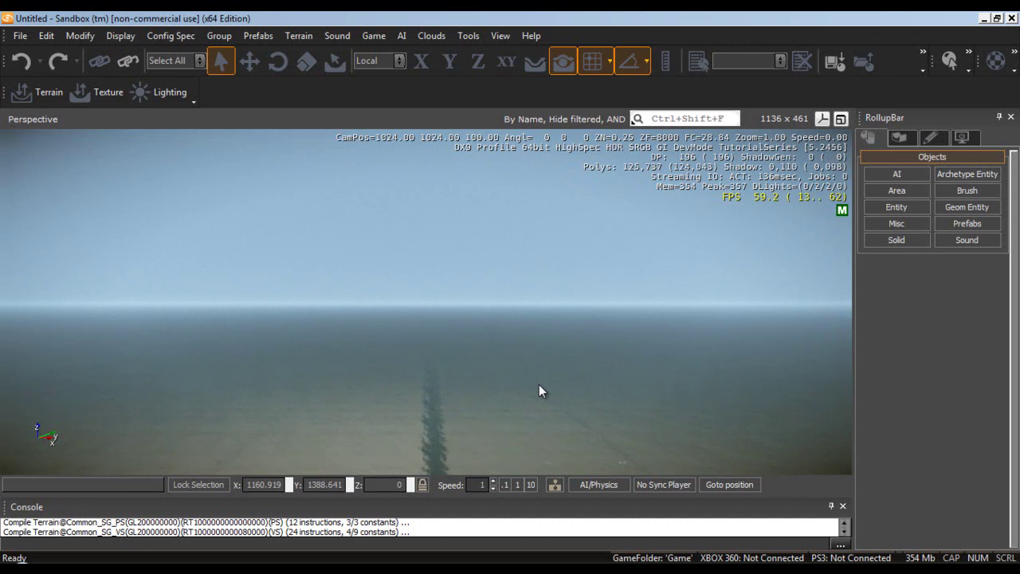
pyautogui.moveTo(539, 385); pyautogui.dragTo(601, 324, button='right')
pyautogui.press('s')
pyautogui.press('w')
pyautogui.press('w')
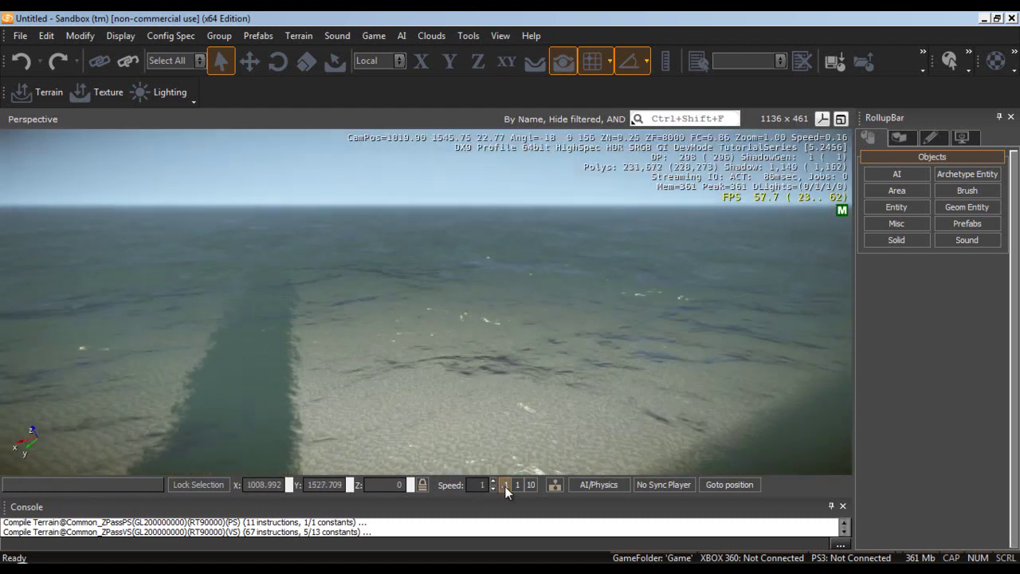
pyautogui.click(531, 485)
pyautogui.moveTo(495, 383); pyautogui.dragTo(484, 320, button='right')
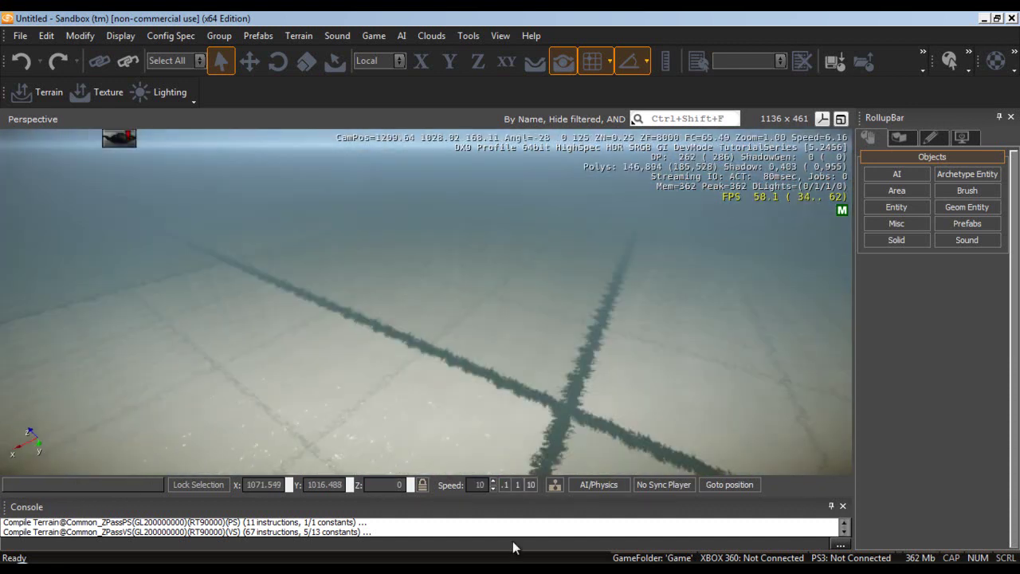
pyautogui.moveTo(383, 263); pyautogui.dragTo(482, 314, button='right')
pyautogui.click(518, 485)
pyautogui.moveTo(538, 363)
pyautogui.mouseDown(button='right')
pyautogui.moveTo(549, 363)
pyautogui.moveTo(538, 363)
pyautogui.mouseUp(button='right')
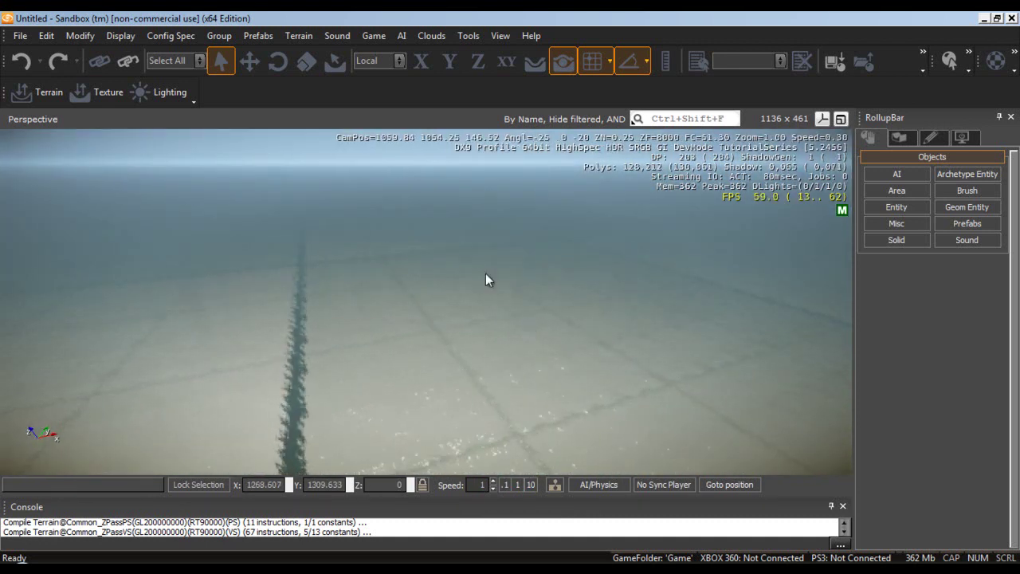
pyautogui.click(167, 36)
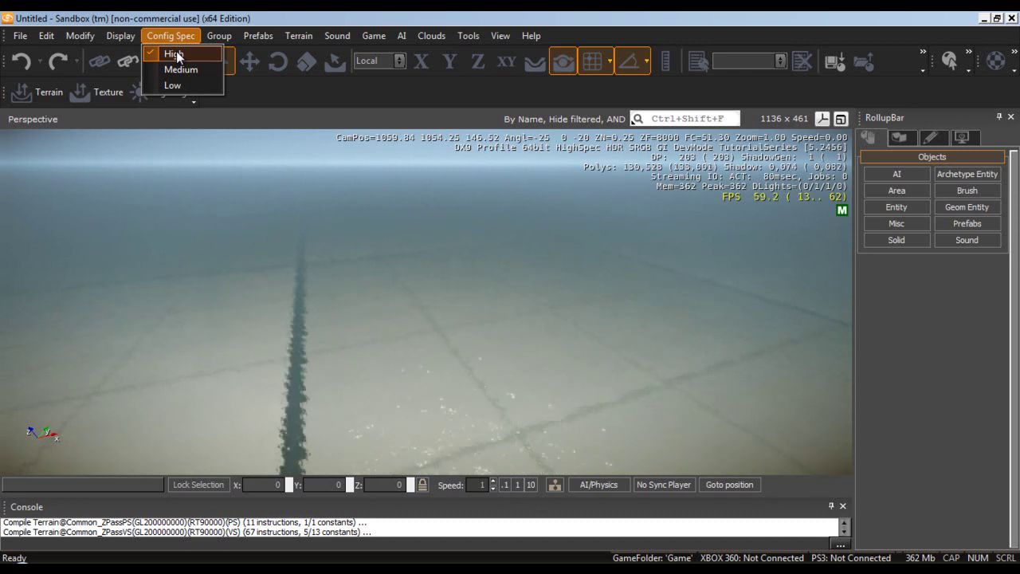
pyautogui.click(177, 56)
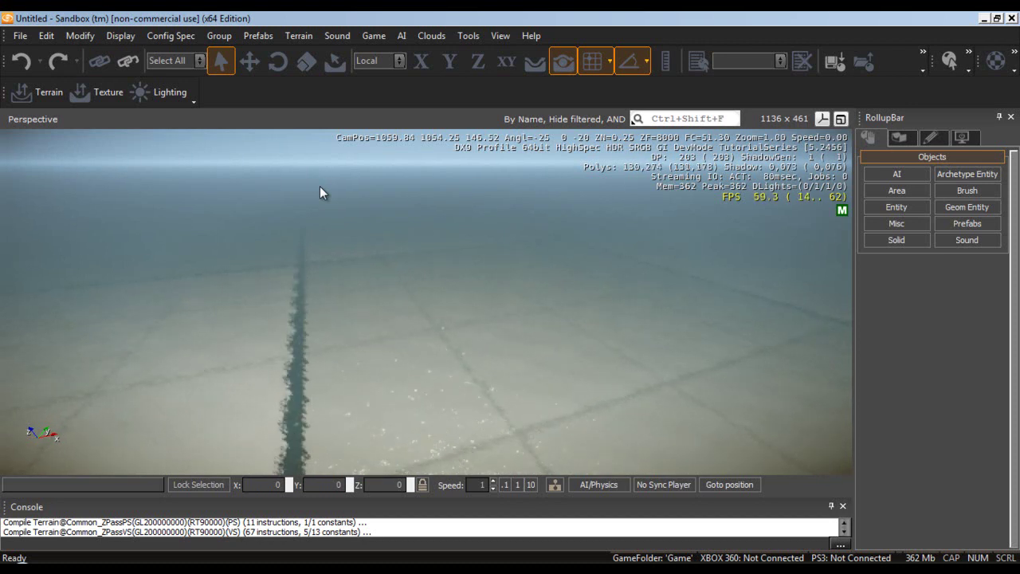
# Open the Terrain Editor and paint a first flattened plateau onto the heightmap
pyautogui.click(299, 36)
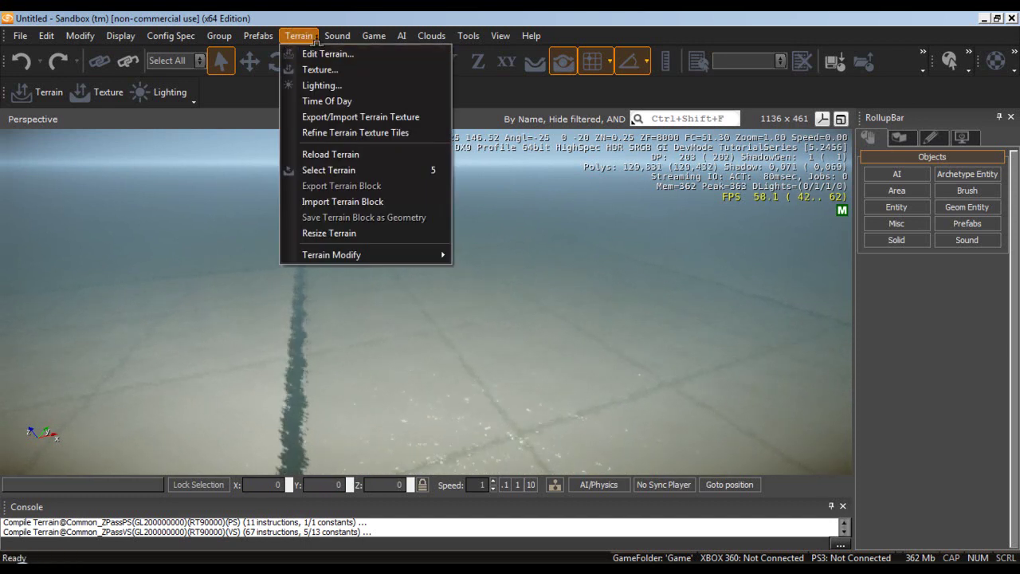
pyautogui.click(321, 53)
pyautogui.moveTo(321, 49); pyautogui.dragTo(312, 44)
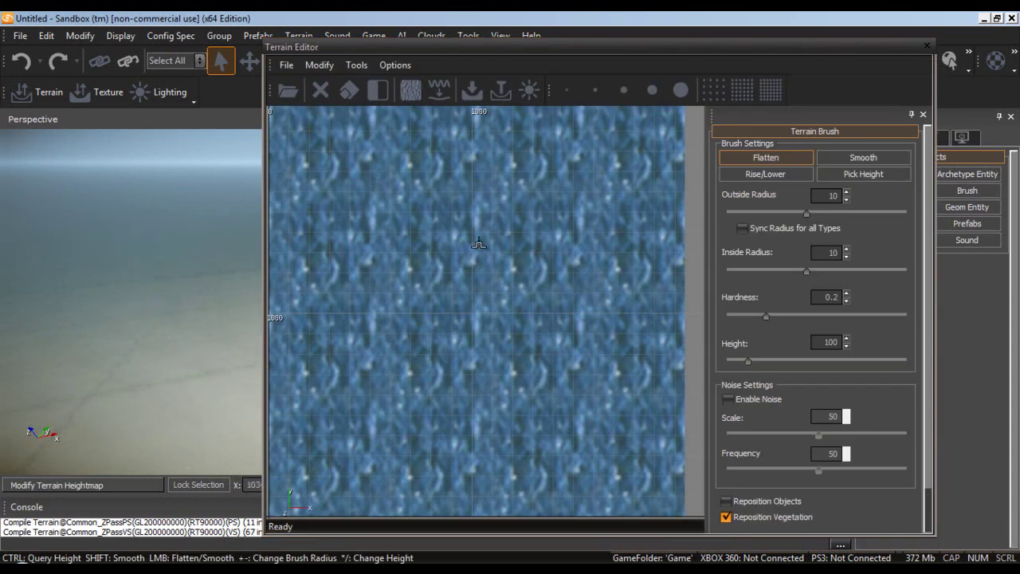
pyautogui.moveTo(462, 235)
pyautogui.mouseDown()
pyautogui.moveTo(444, 234)
pyautogui.moveTo(453, 252)
pyautogui.mouseUp()
# Use a radius-100 Rise/Lower brush at height 16 to paint a larger raised area
pyautogui.click(680, 89)
pyautogui.click(765, 173)
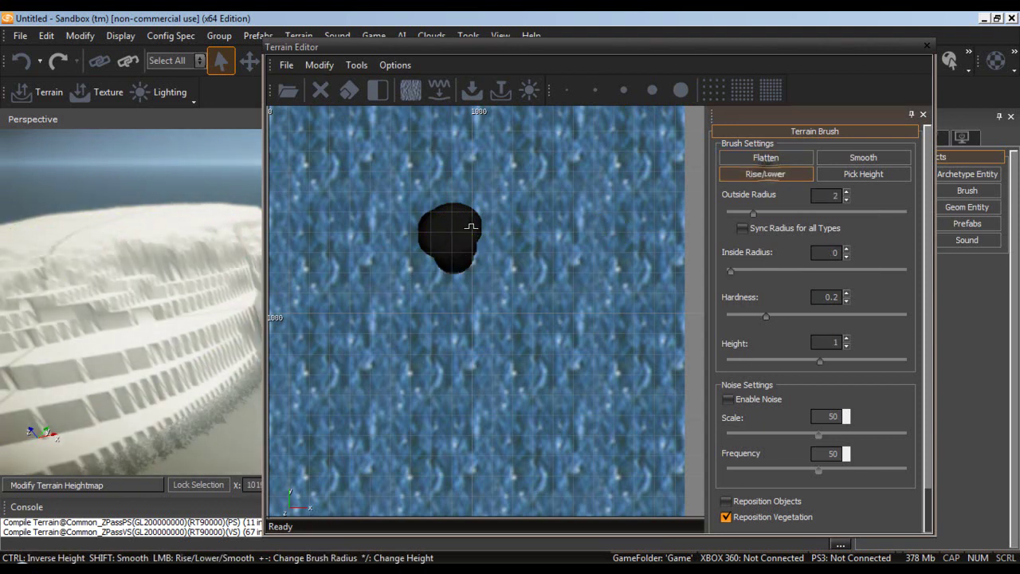
pyautogui.click(680, 89)
pyautogui.click(502, 249)
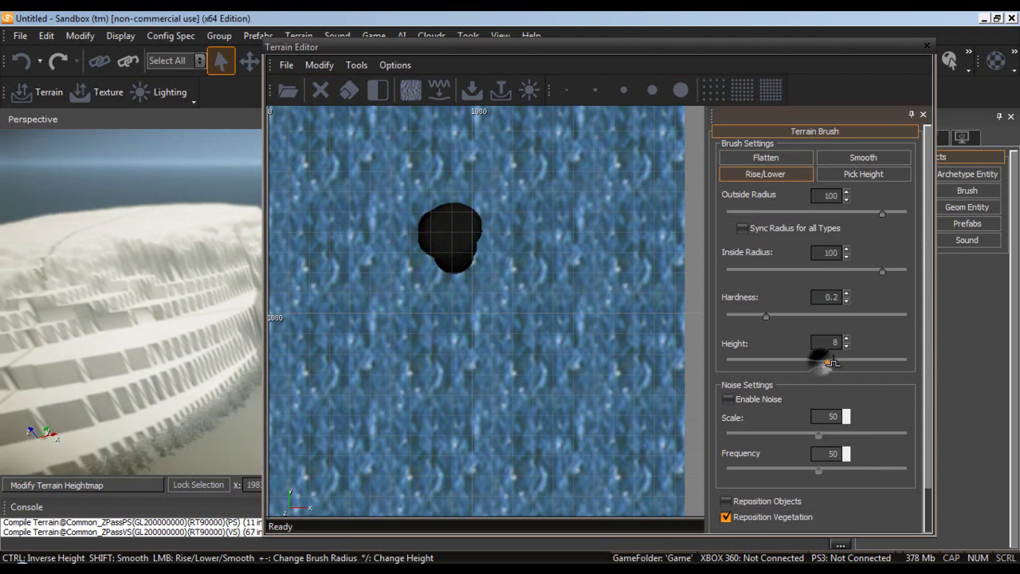
pyautogui.moveTo(837, 363); pyautogui.dragTo(846, 361)
pyautogui.moveTo(524, 268)
pyautogui.mouseDown()
pyautogui.moveTo(493, 241)
pyautogui.moveTo(489, 263)
pyautogui.moveTo(459, 282)
pyautogui.moveTo(482, 283)
pyautogui.moveTo(507, 258)
pyautogui.moveTo(499, 214)
pyautogui.moveTo(472, 203)
pyautogui.moveTo(466, 233)
pyautogui.moveTo(482, 256)
pyautogui.moveTo(466, 268)
pyautogui.moveTo(487, 234)
pyautogui.mouseUp()
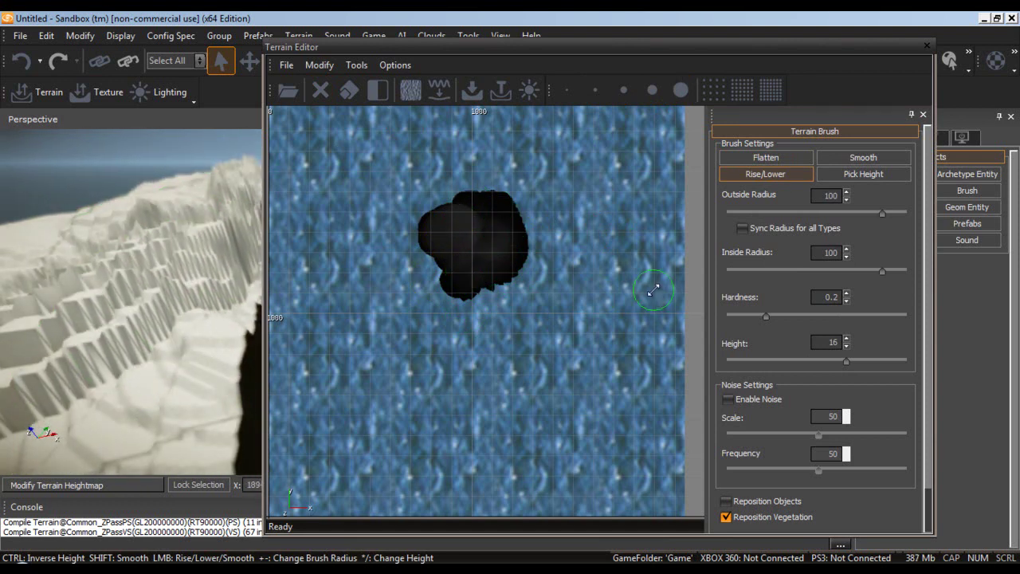
# Close the Terrain Editor and orbit the 3D view over the raised terrain
pyautogui.click(926, 46)
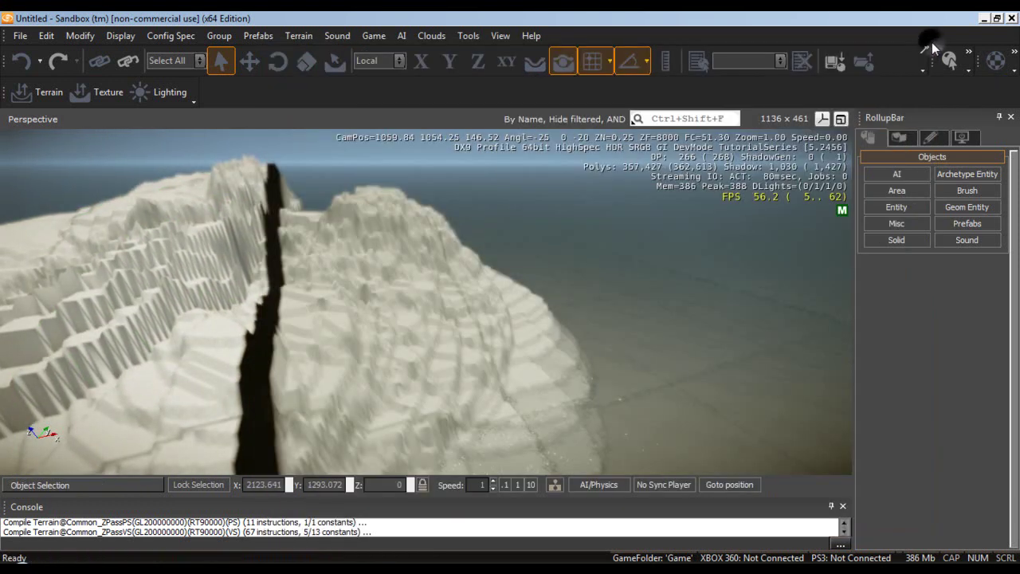
pyautogui.moveTo(544, 315)
pyautogui.mouseDown(button='right')
pyautogui.moveTo(566, 310)
pyautogui.moveTo(557, 310)
pyautogui.mouseUp(button='right')
# Reopen the Terrain Editor and erase the entire heightmap, confirming with Yes
pyautogui.click(299, 35)
pyautogui.click(319, 50)
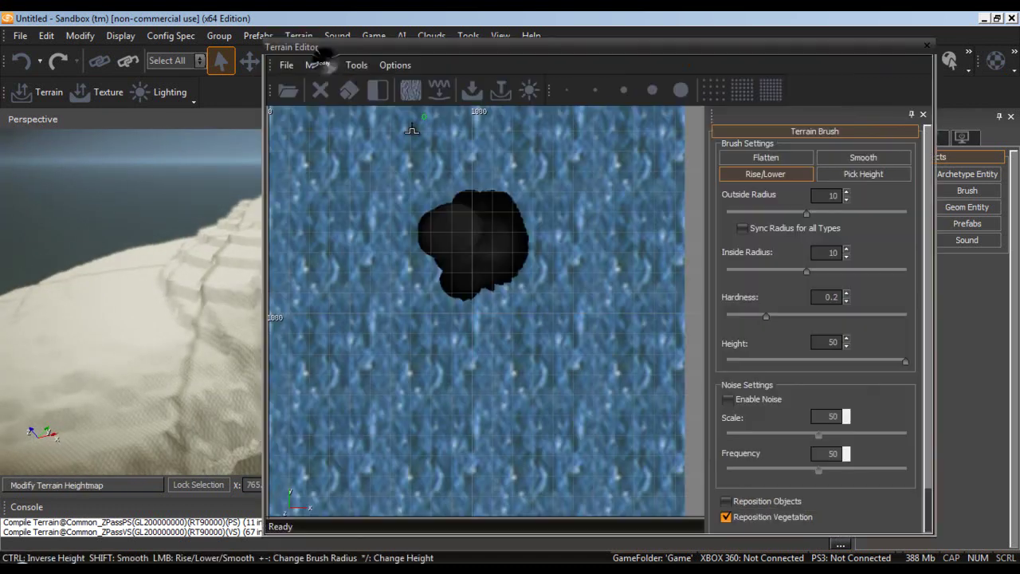
pyautogui.click(321, 90)
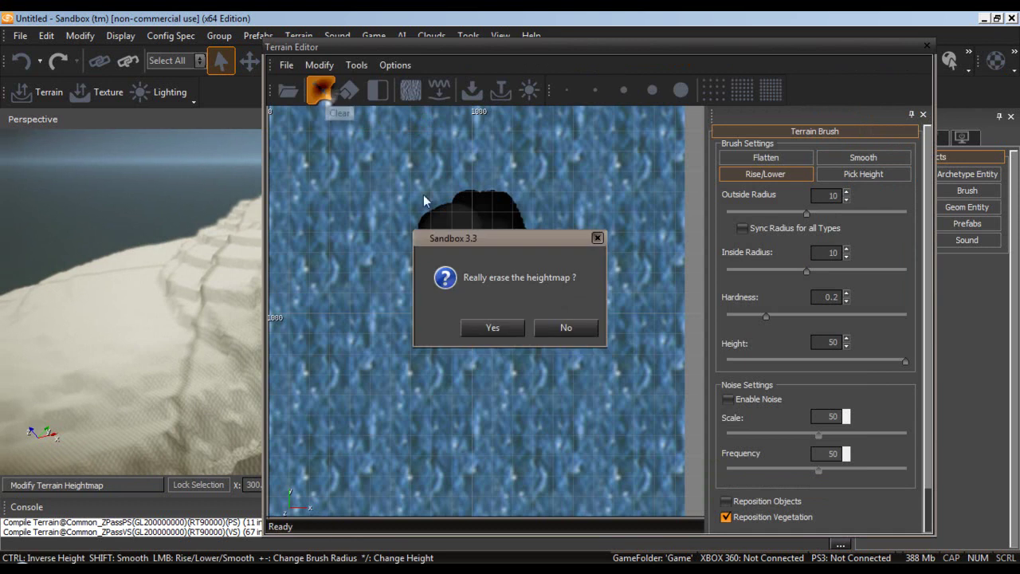
pyautogui.click(512, 329)
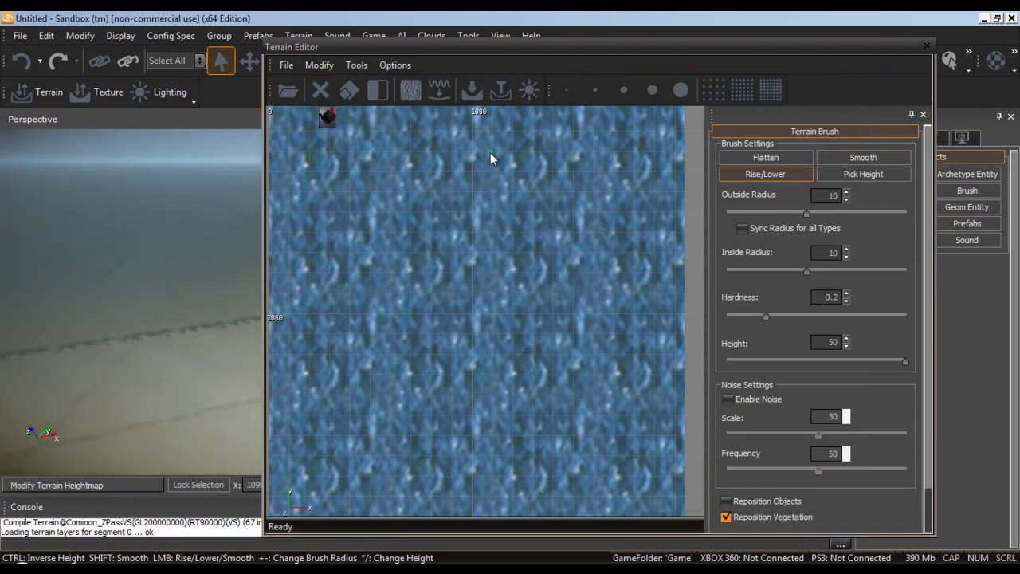
# Raise a test spike with the RollupBar Terrain Modify brush, undo it, and reopen the Terrain Editor
pyautogui.click(926, 46)
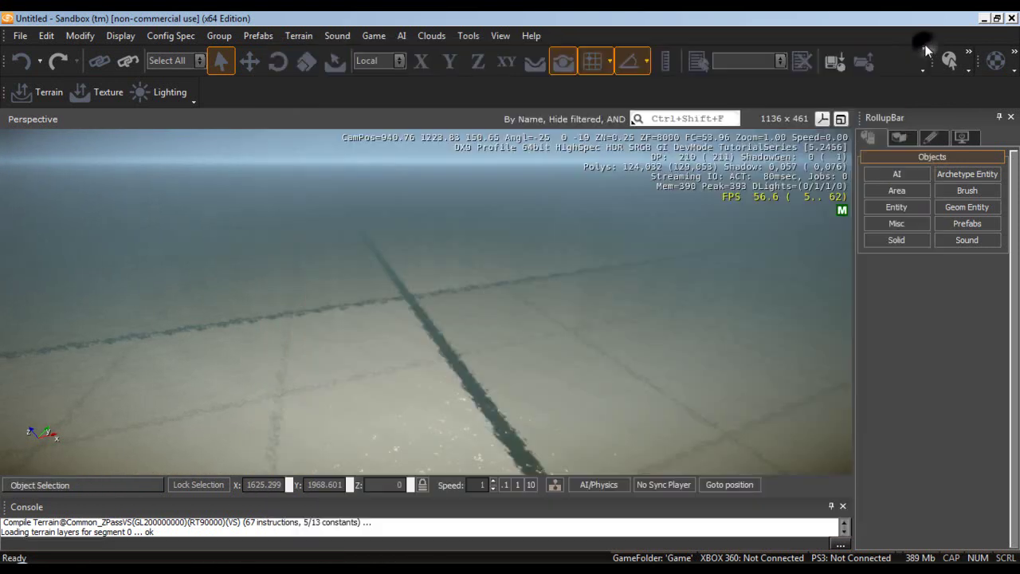
pyautogui.click(906, 137)
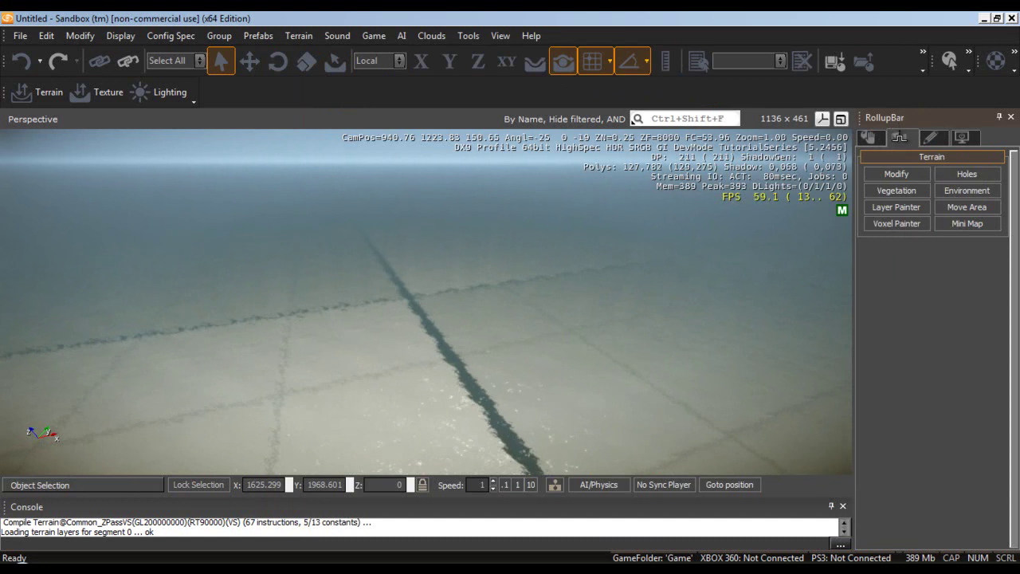
pyautogui.click(897, 173)
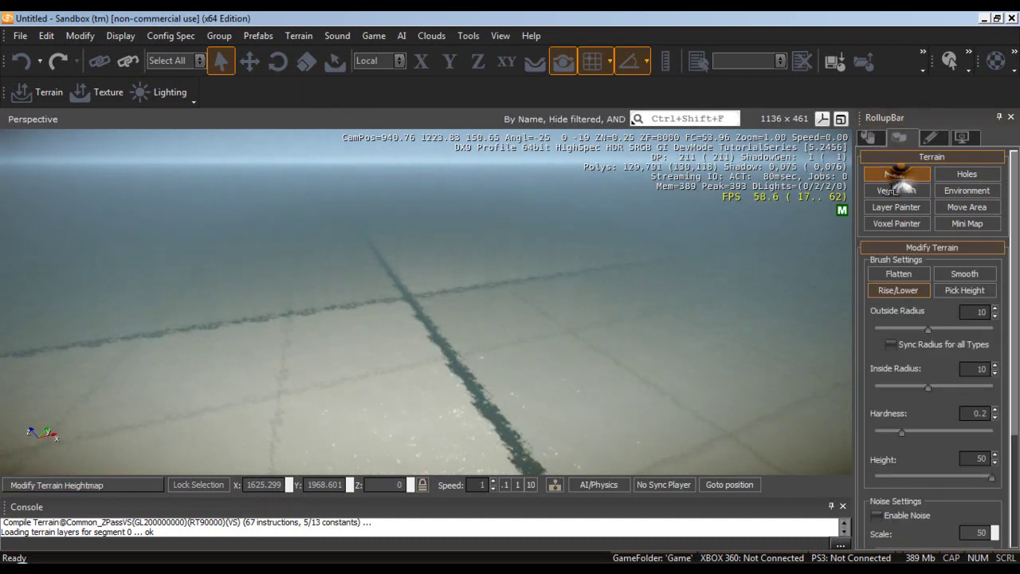
pyautogui.click(483, 400)
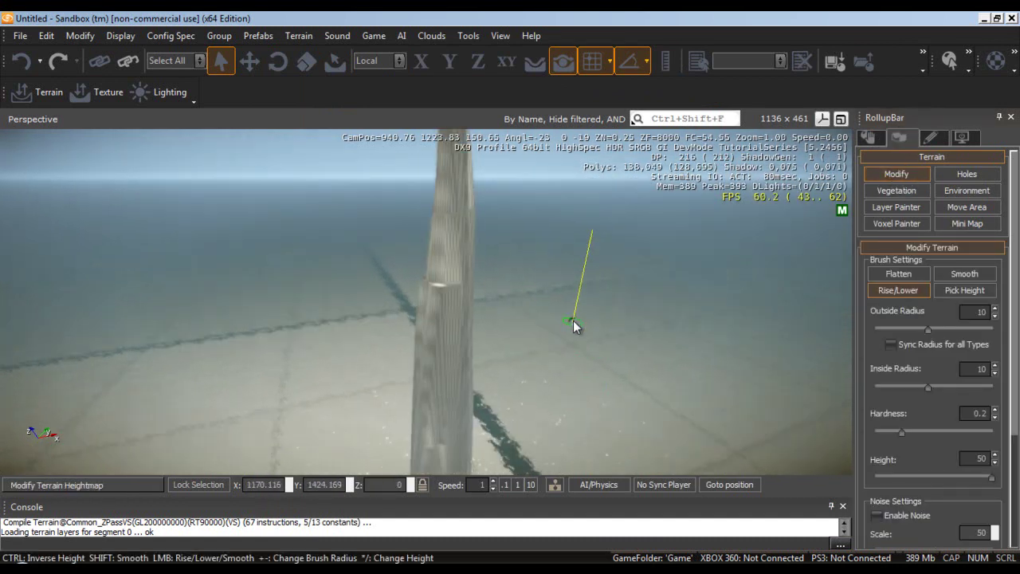
pyautogui.moveTo(574, 327); pyautogui.dragTo(574, 351, button='right')
pyautogui.hotkey('ctrl', 'z')
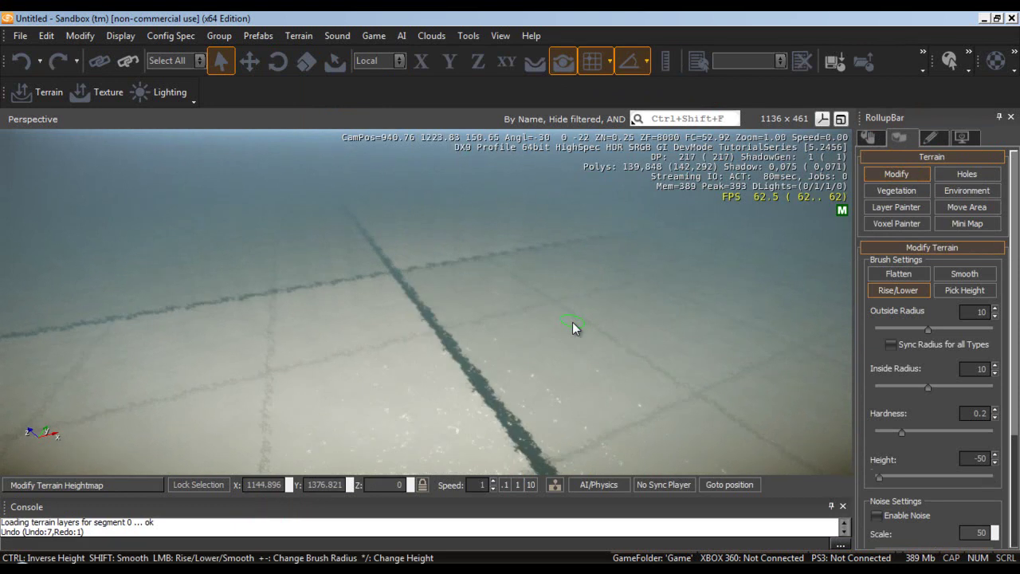
pyautogui.click(295, 36)
pyautogui.click(304, 57)
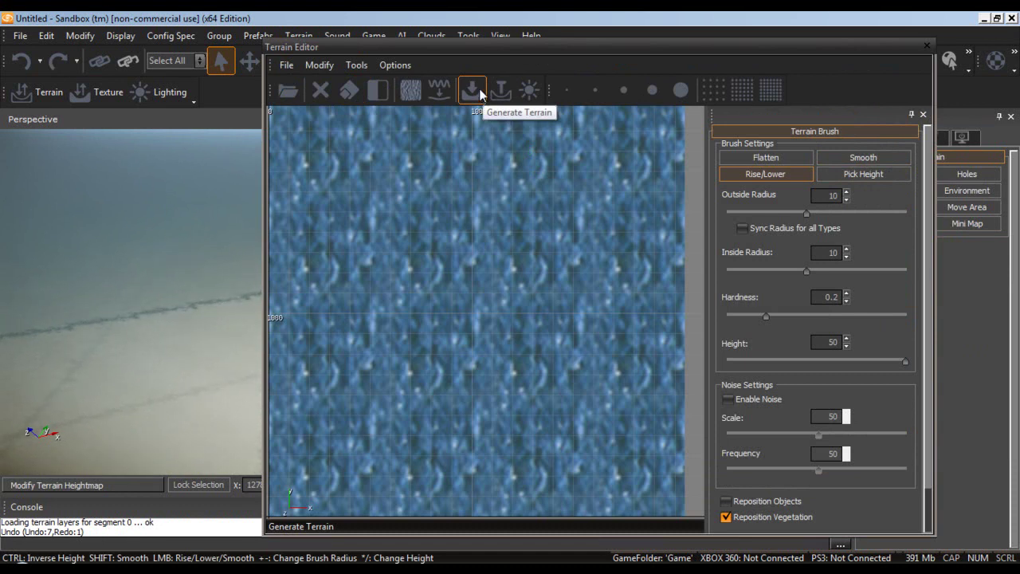
# Generate a new island heightmap with Blur Passes set to 2
pyautogui.click(483, 93)
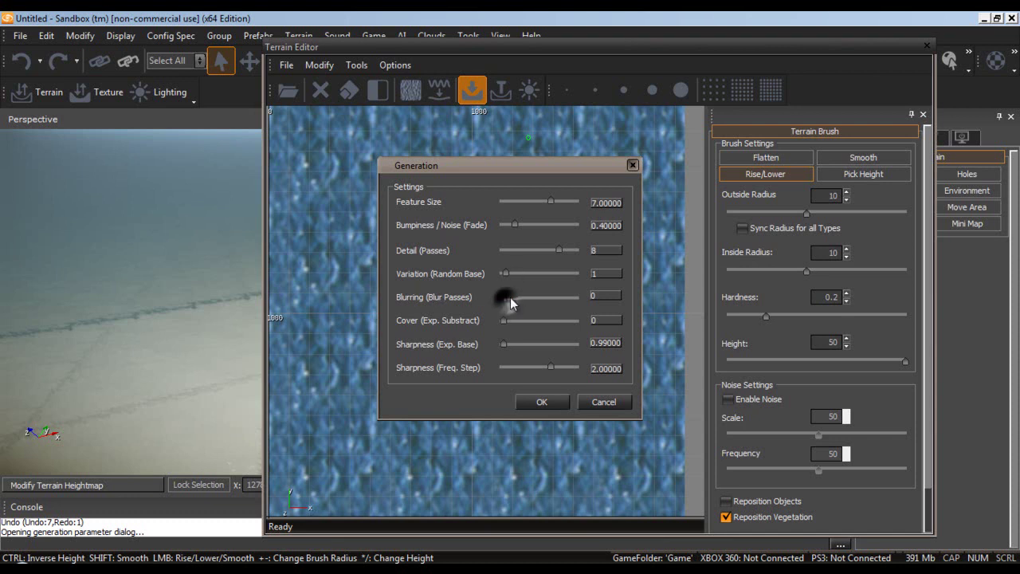
pyautogui.moveTo(511, 297); pyautogui.dragTo(550, 297)
pyautogui.click(543, 403)
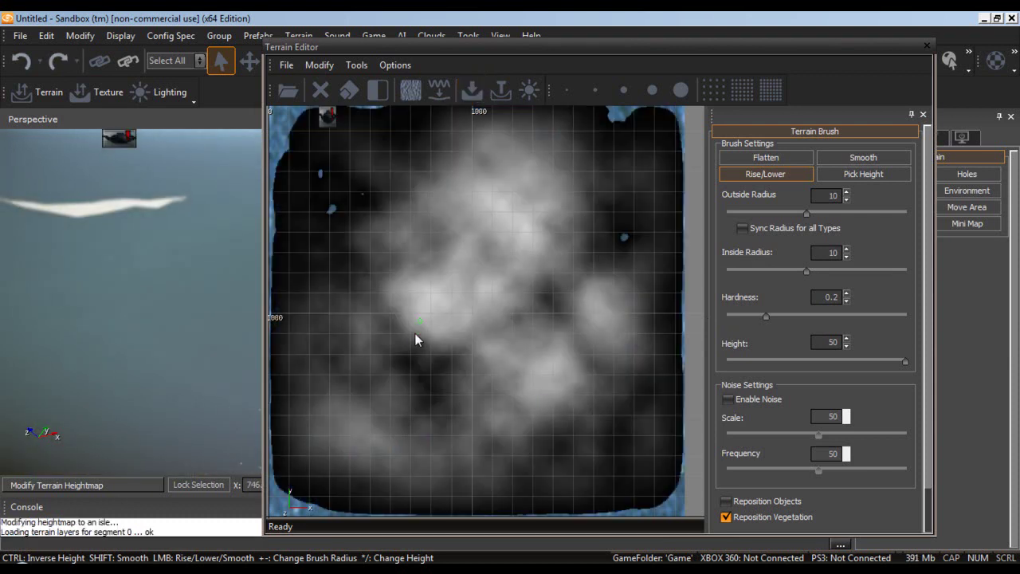
# Fly over the new mountains in 3D, then open the Generate Surface Texture dialog
pyautogui.click(924, 49)
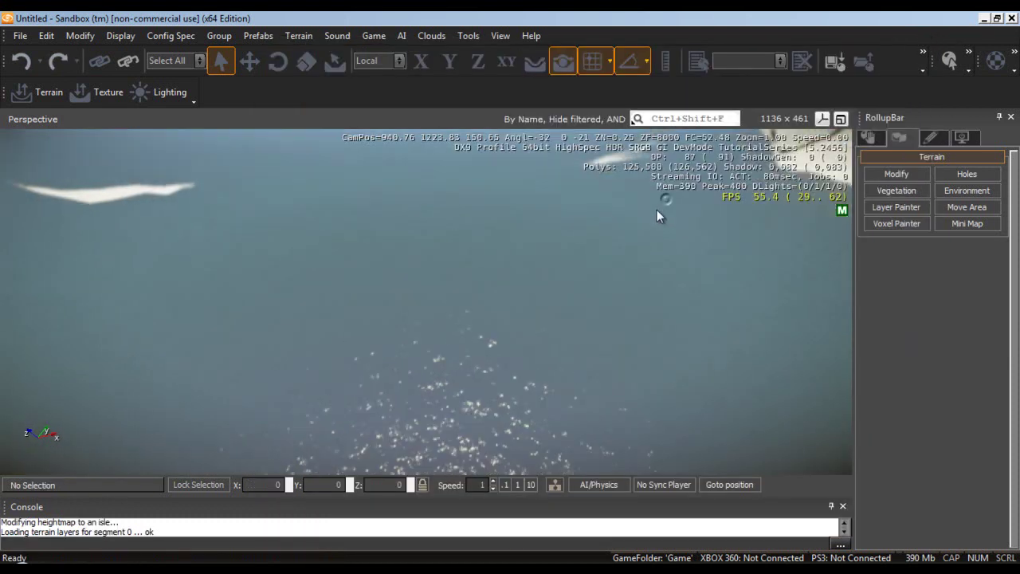
pyautogui.moveTo(665, 199)
pyautogui.mouseDown(button='right')
pyautogui.moveTo(701, 198)
pyautogui.moveTo(664, 197)
pyautogui.moveTo(630, 239)
pyautogui.moveTo(666, 190)
pyautogui.moveTo(683, 202)
pyautogui.moveTo(666, 199)
pyautogui.moveTo(646, 228)
pyautogui.moveTo(671, 196)
pyautogui.moveTo(646, 204)
pyautogui.moveTo(668, 195)
pyautogui.moveTo(701, 227)
pyautogui.moveTo(666, 199)
pyautogui.mouseUp(button='right')
pyautogui.scroll(-2, 667, 199)
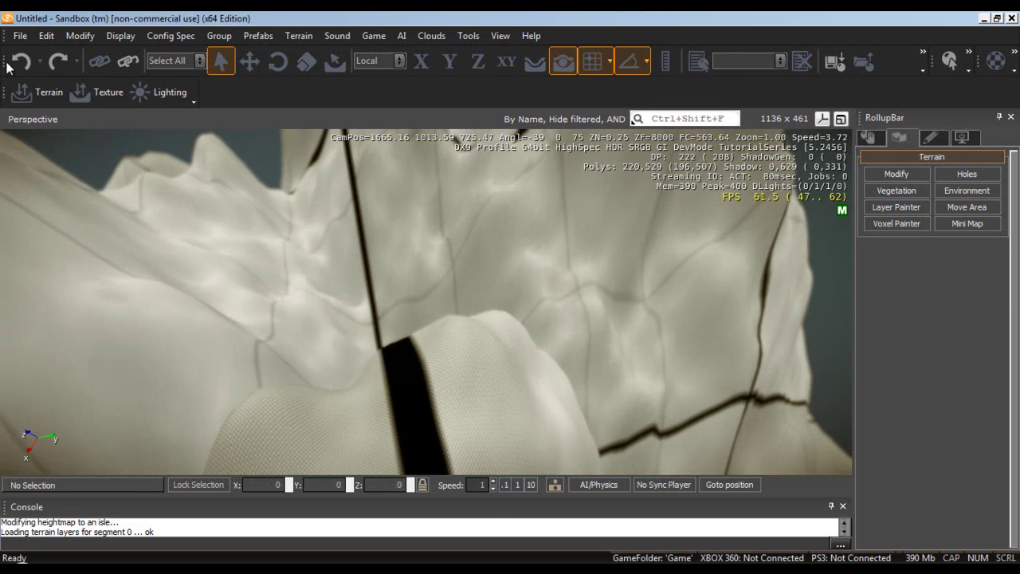
pyautogui.click(28, 36)
pyautogui.click(87, 140)
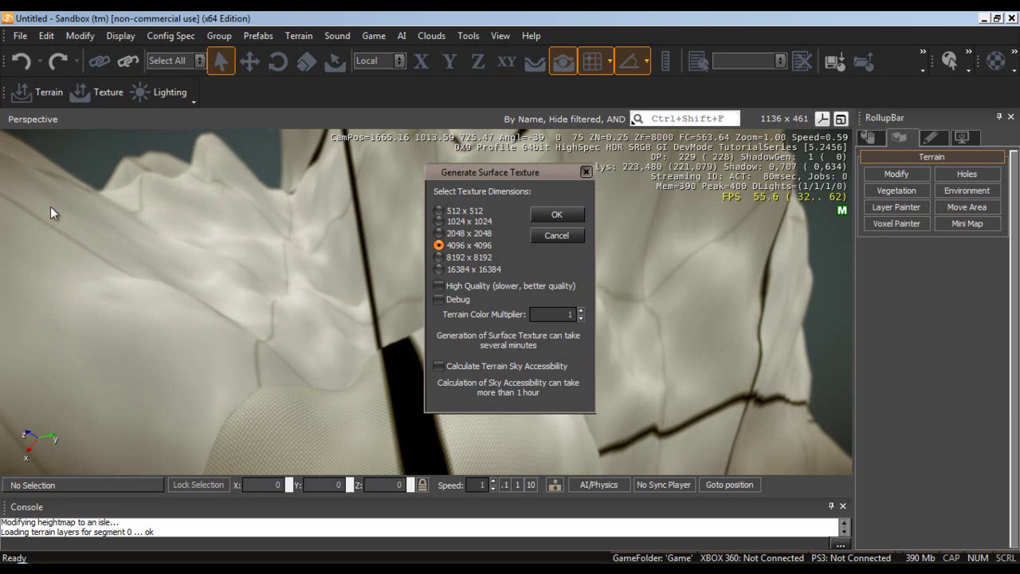
# Tick High Quality and bake the 4096 x 4096 surface texture
pyautogui.click(462, 287)
pyautogui.click(555, 214)
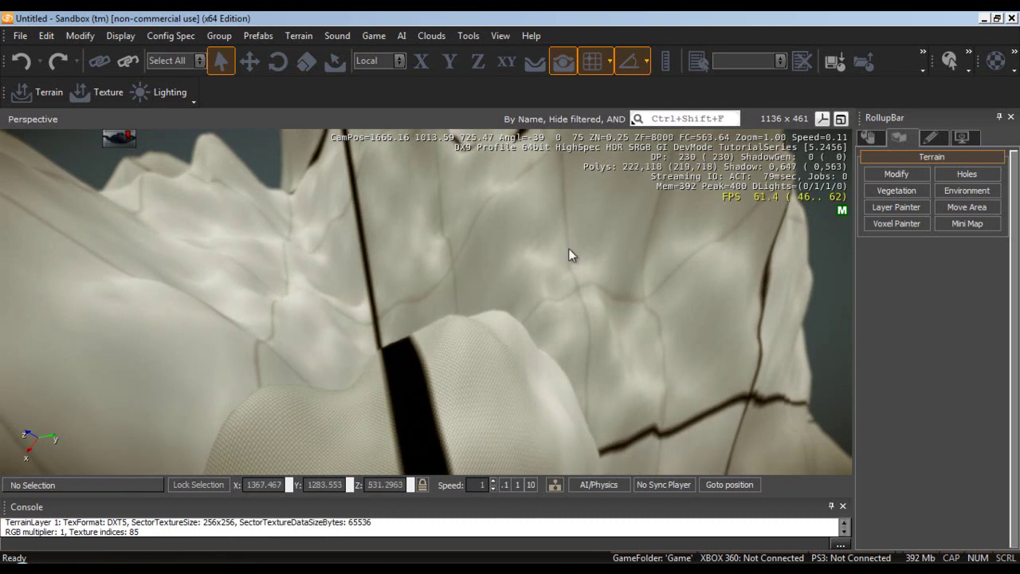
pyautogui.moveTo(568, 248); pyautogui.dragTo(569, 247, button='right')
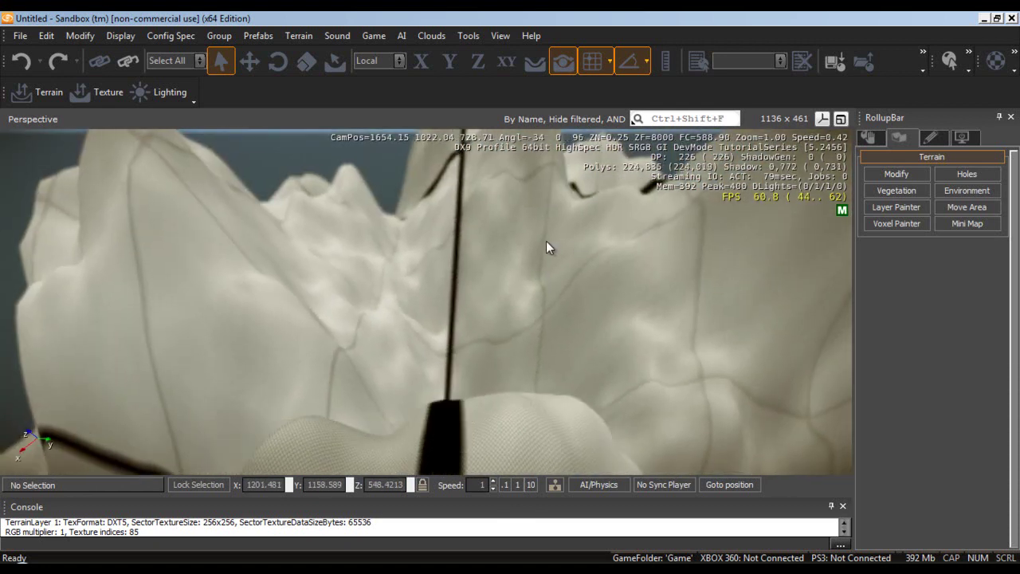